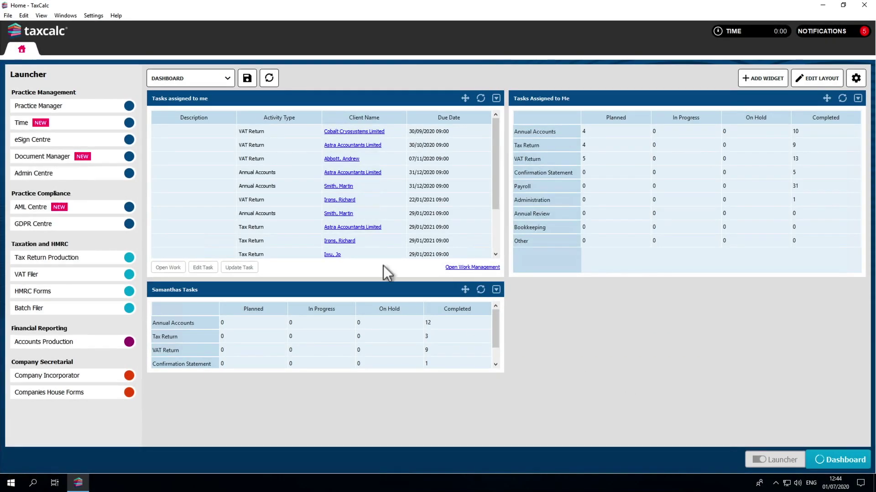
Open the Practice Manager client list, try and clear an 'Adaptive' search, and add a UTR column
left_click(118, 110)
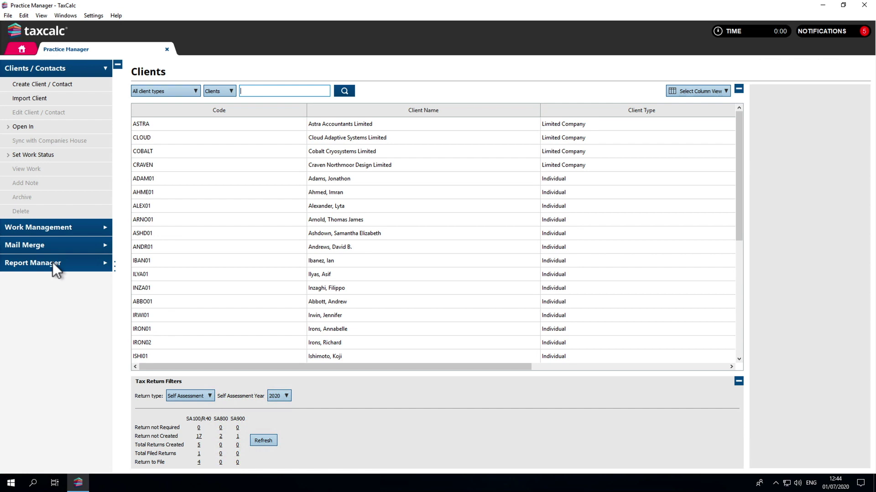
type("Adaptive")
left_click(342, 91)
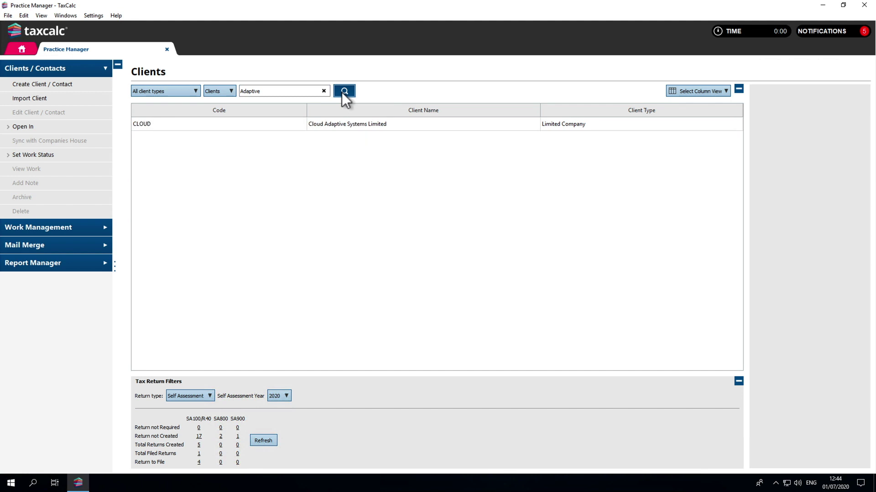
left_click(324, 91)
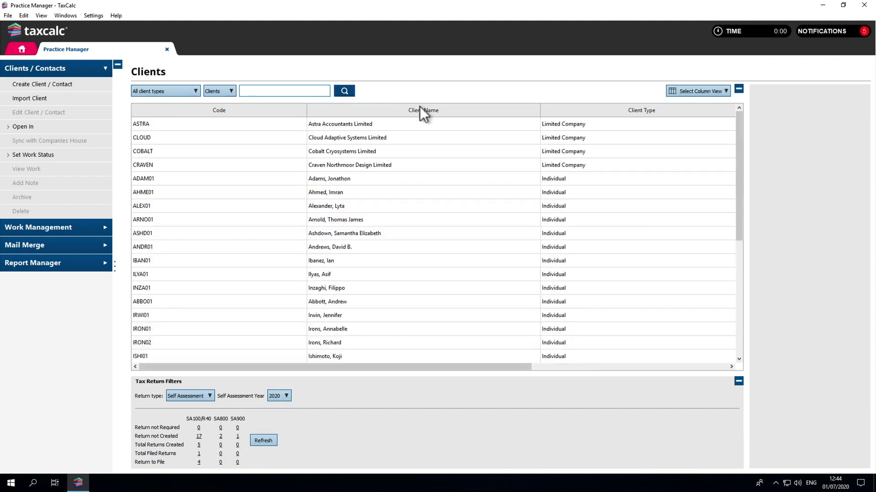
right_click(564, 110)
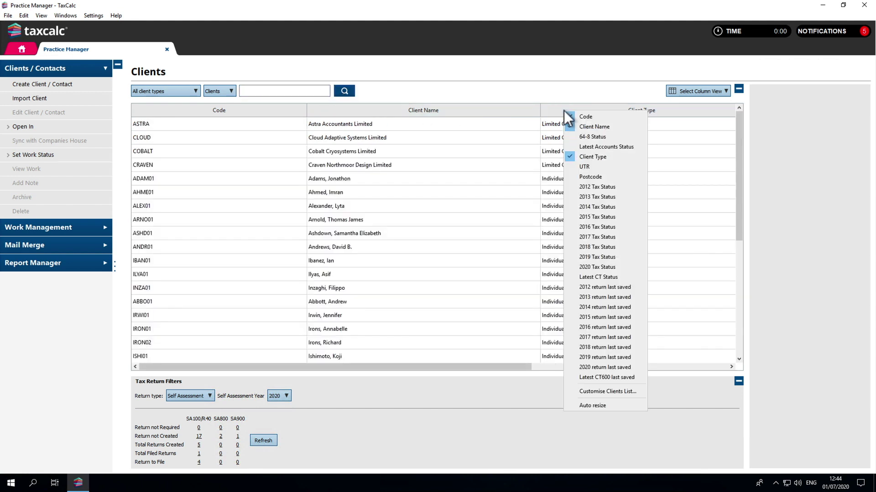
left_click(585, 166)
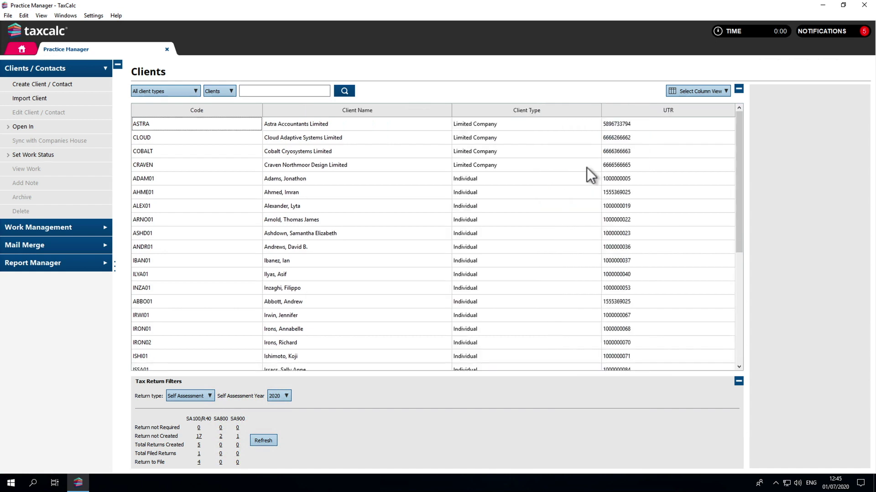
Open the client type dropdown's Advanced Search Options, then dismiss the advanced search
left_click(192, 92)
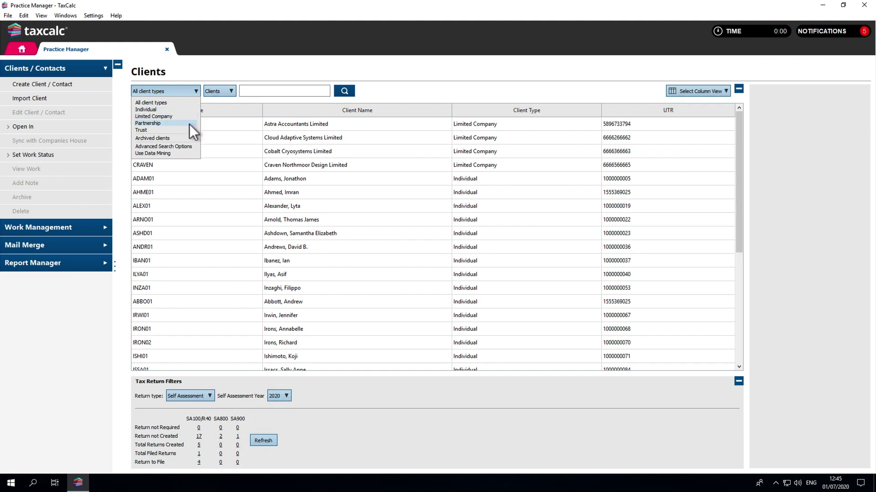
left_click(187, 147)
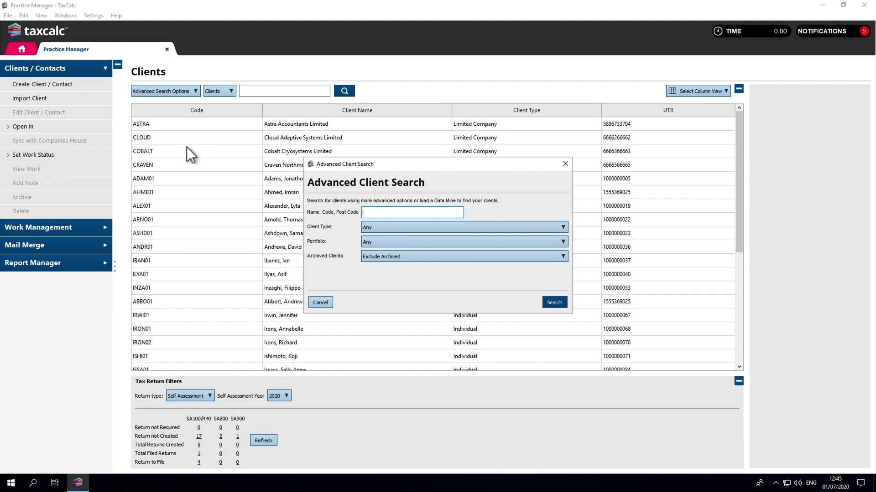
key("Escape")
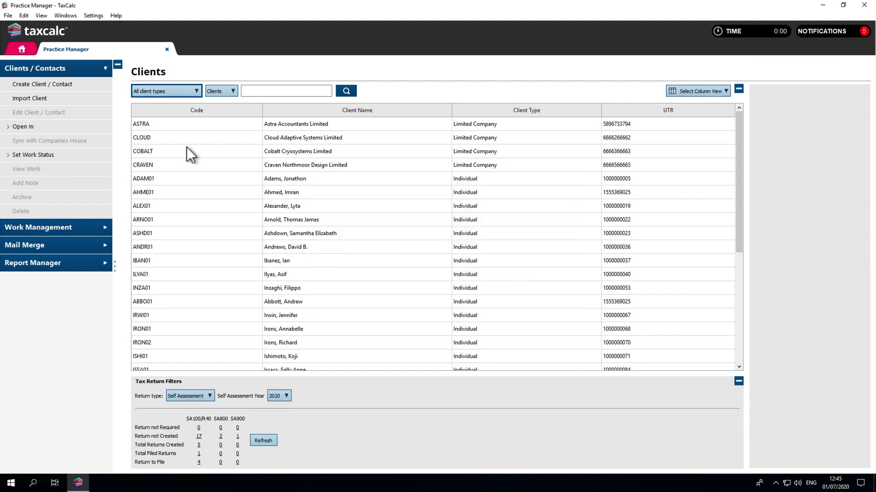
Switch the client search to Data Mining and add a Corporation Tax 'Latest CT end date' condition
left_click(176, 92)
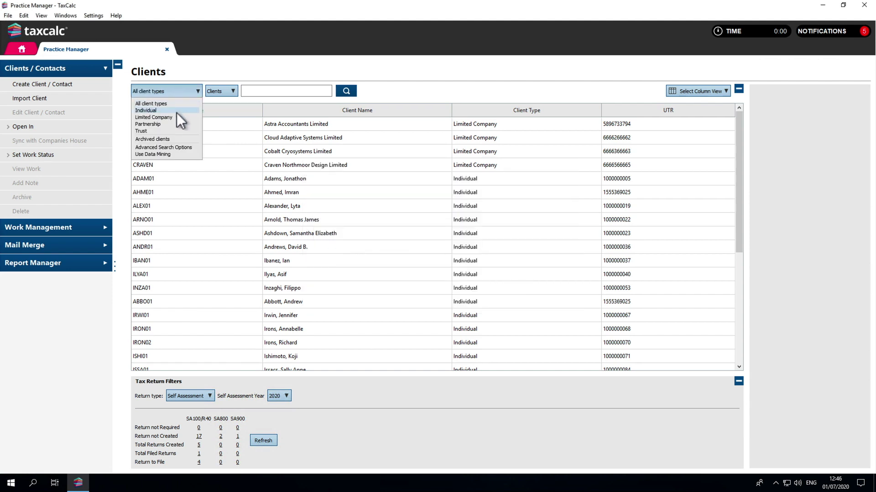
left_click(177, 154)
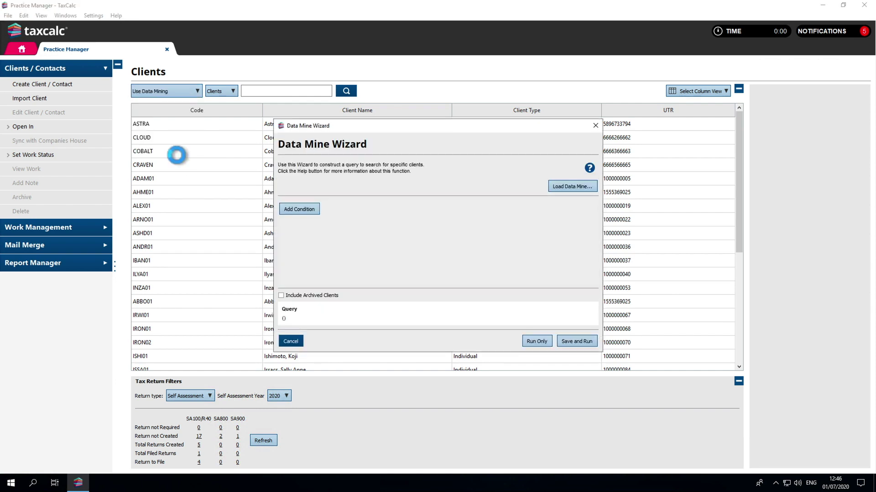
left_click(293, 209)
left_click(320, 228)
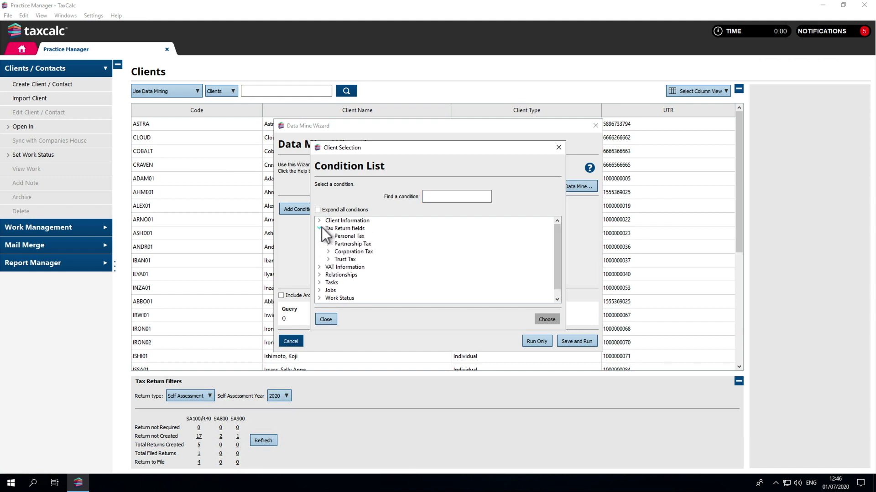
left_click(328, 252)
left_click(349, 259)
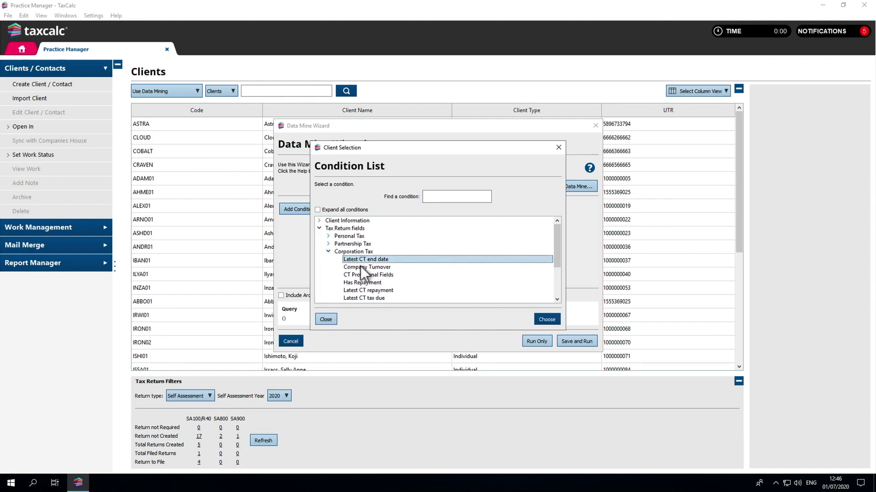
left_click(548, 318)
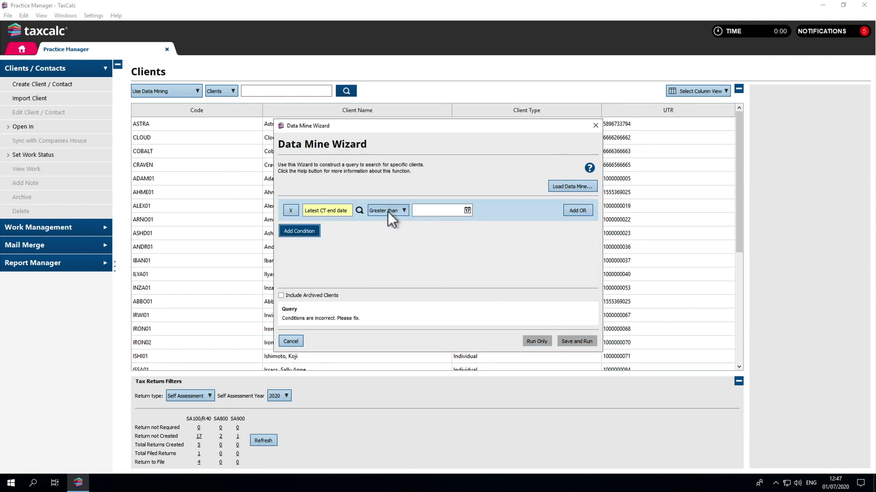
Set the condition to Less than 31/03/2020 and run the query to filter the clients
left_click(388, 212)
left_click(387, 228)
left_click(419, 211)
type("31")
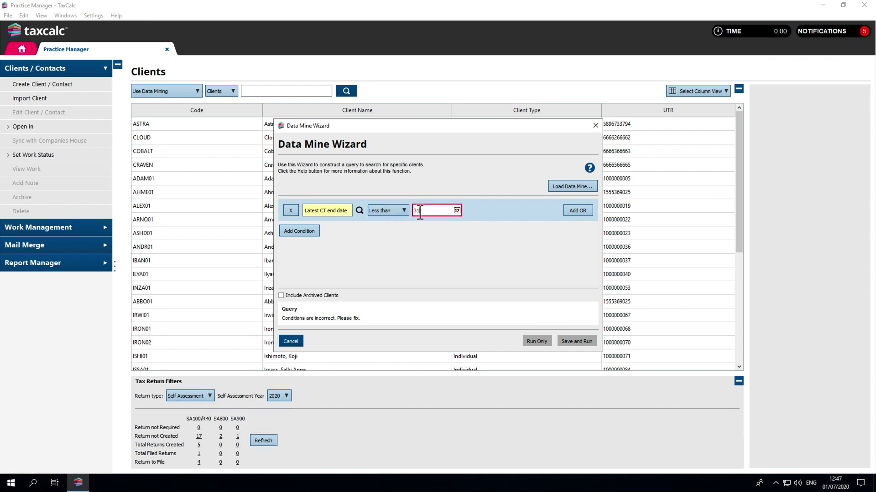
type("0320")
left_click(529, 340)
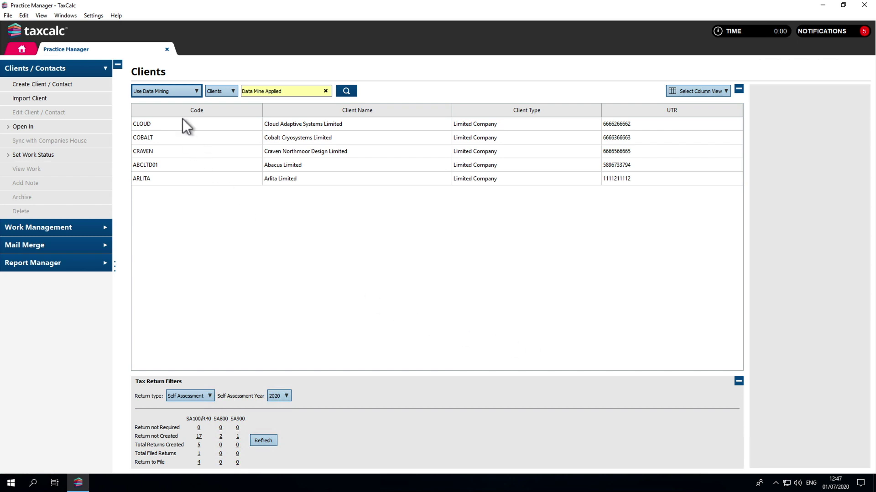
left_click(173, 92)
left_click(171, 154)
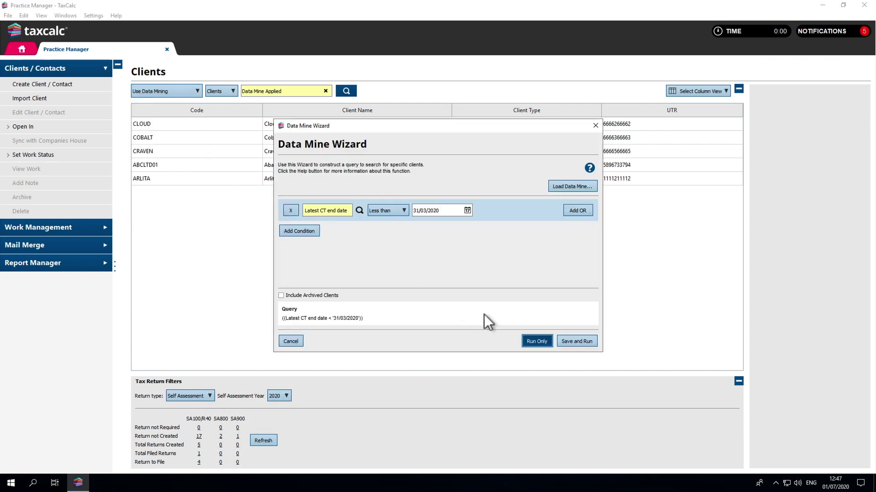
Save and run the query as 'March Year-End Query', shared Public with all users
left_click(571, 341)
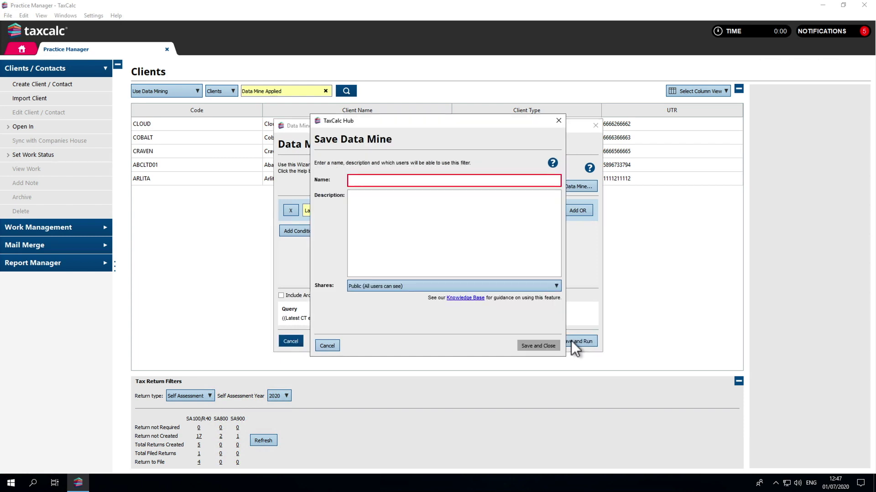
type("March Year-End")
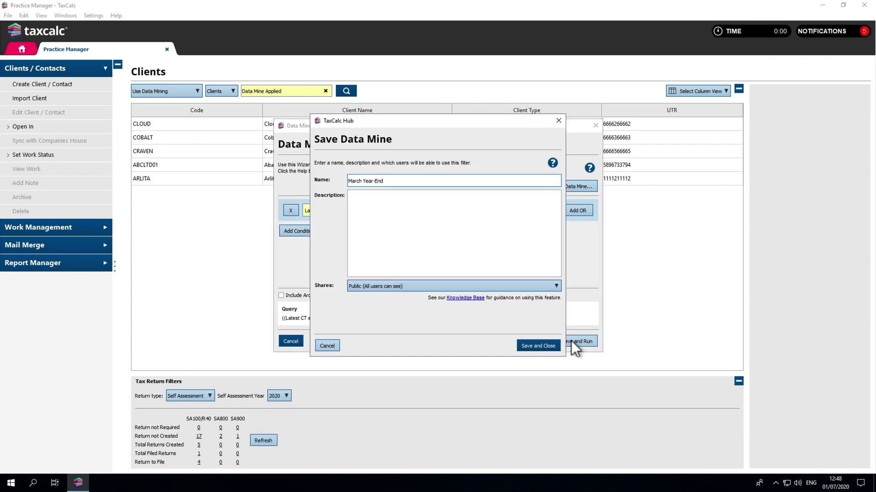
type(" Query")
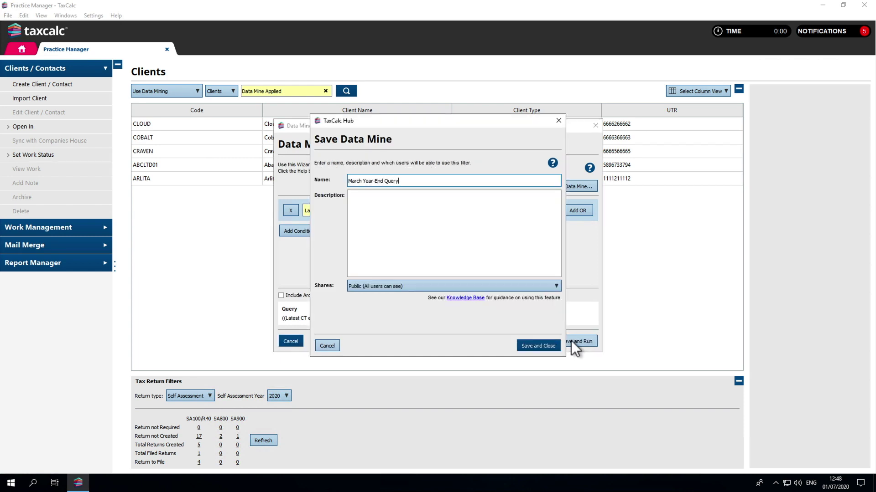
left_click(515, 286)
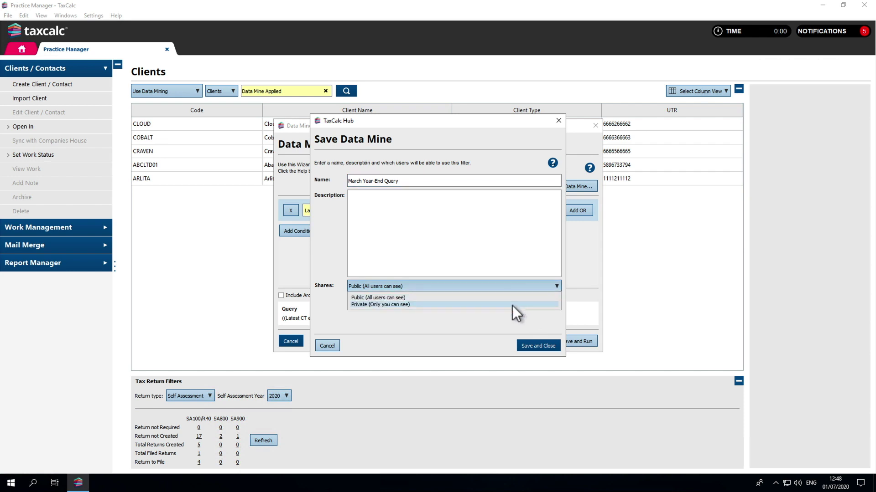
left_click(513, 298)
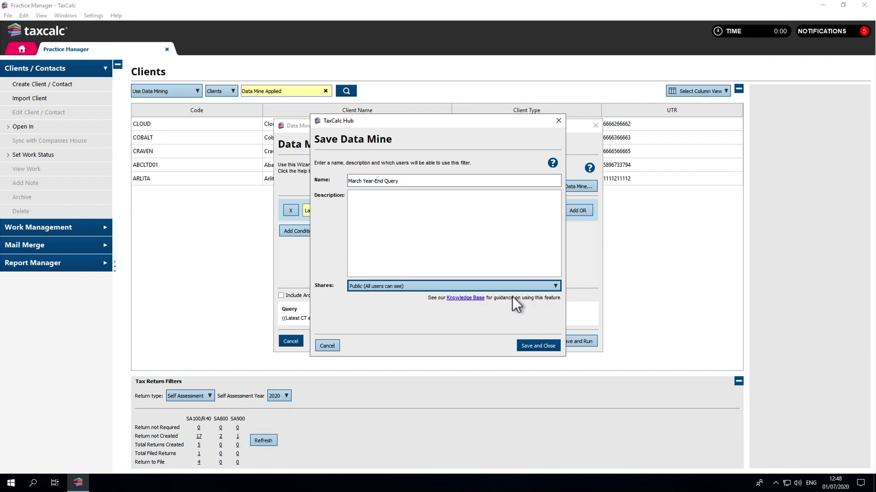
left_click(528, 345)
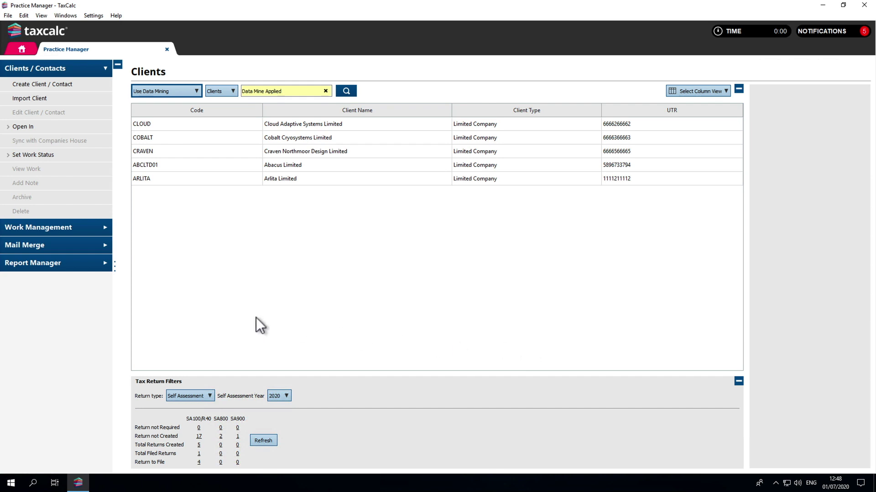
Open Report Manager from the Practice Manager left panel to list the system reports
left_click(84, 264)
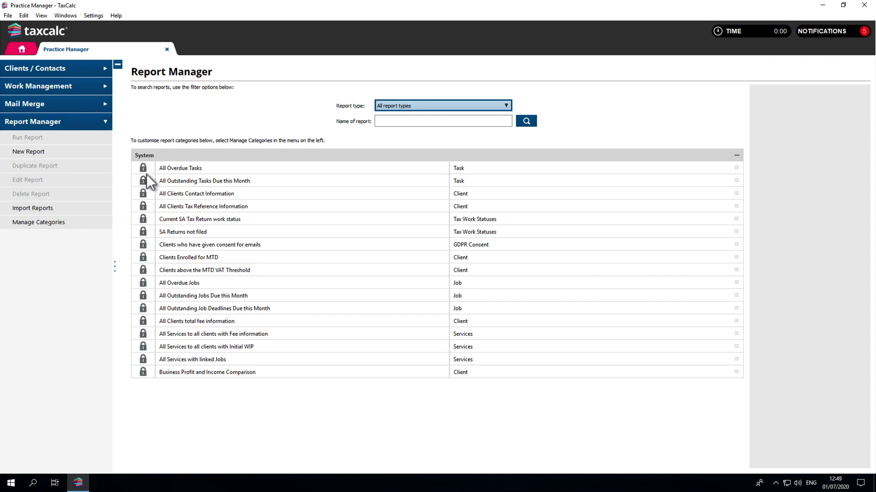
mouse_move(150, 170)
Start a new report in the System category with Tax Work Statuses as its type
left_click(107, 154)
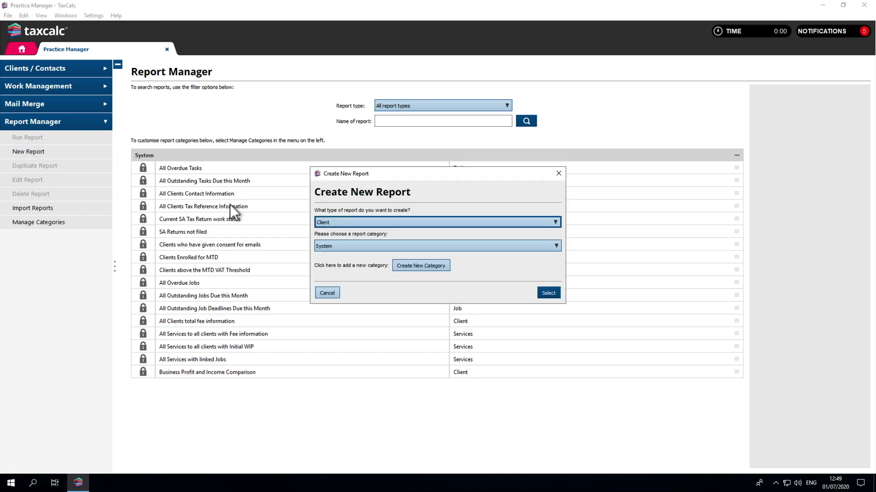
left_click(322, 222)
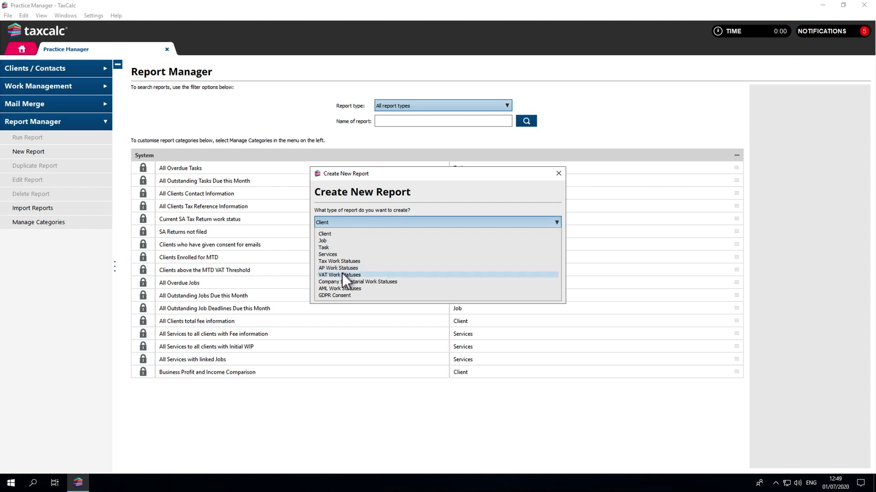
left_click(340, 261)
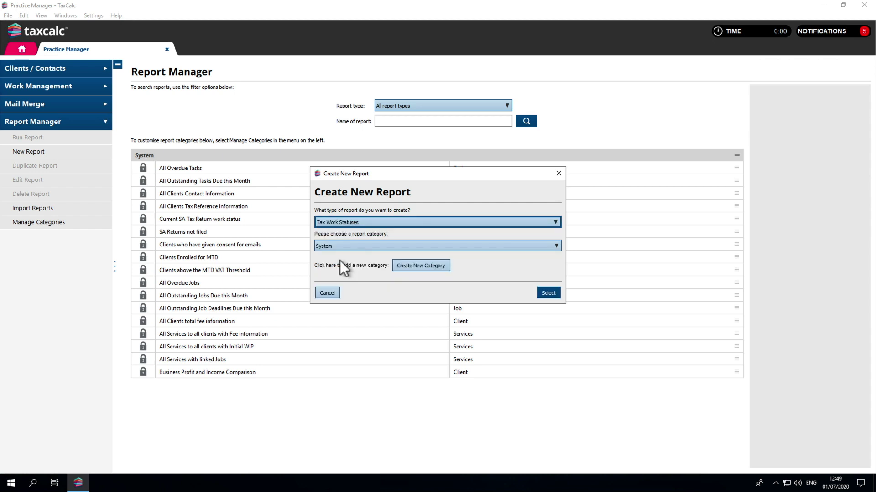
Name the report 'Outstanding SA Returns for 19/20' with description 'Tax', keeping all clients selected
left_click(548, 293)
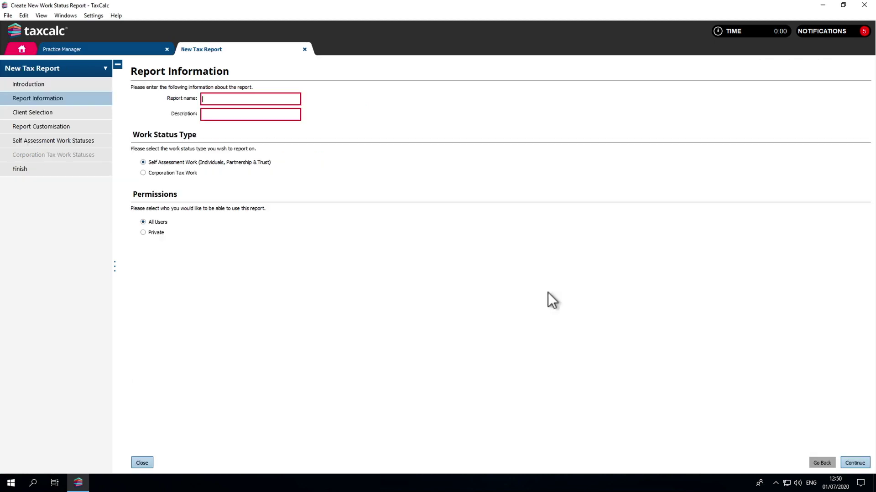
type("Outstanding SA ")
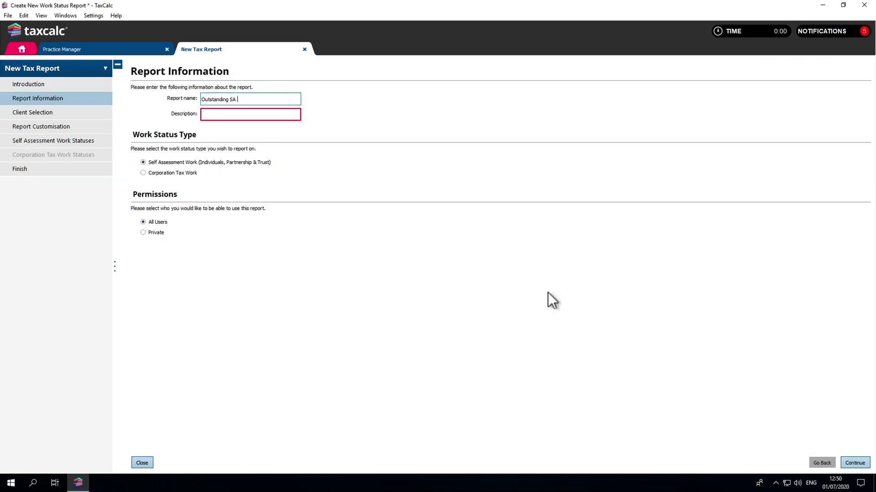
type("Returns for 19/20")
key("Tab")
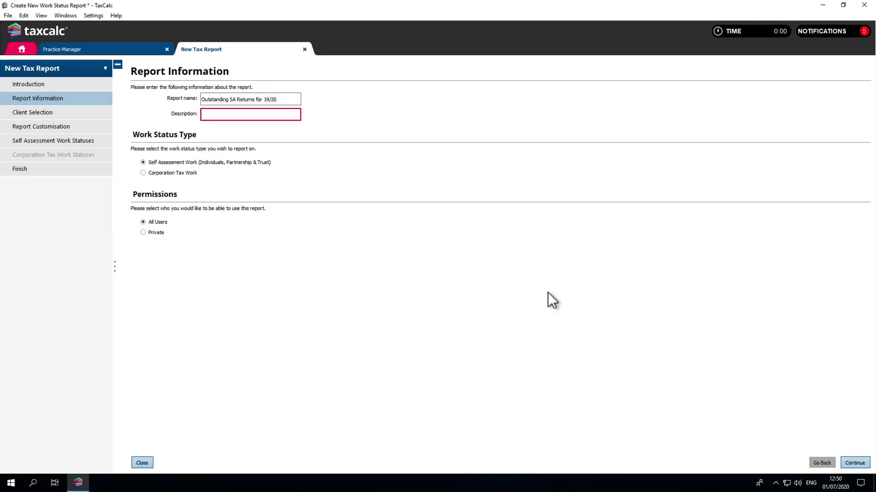
type("Tax")
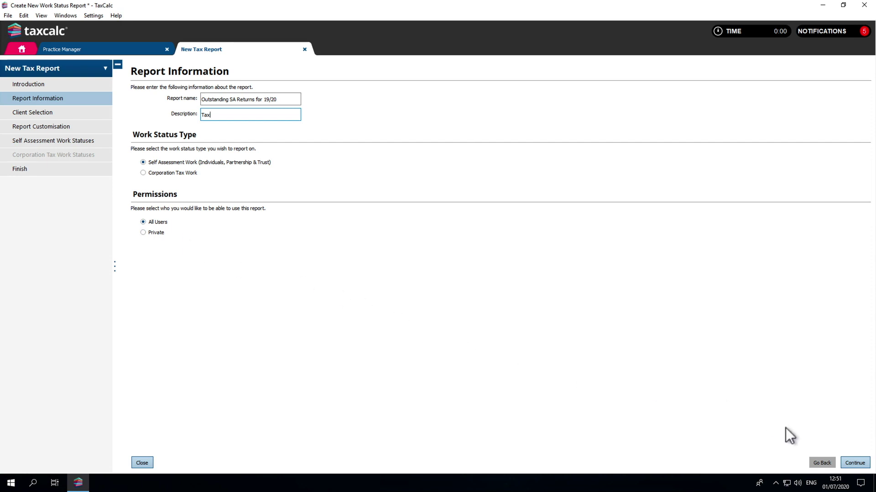
left_click(846, 463)
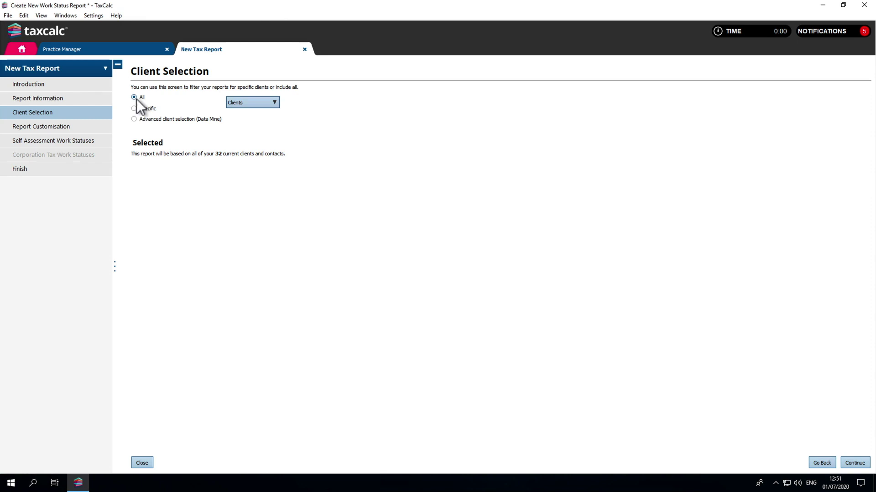
left_click(848, 462)
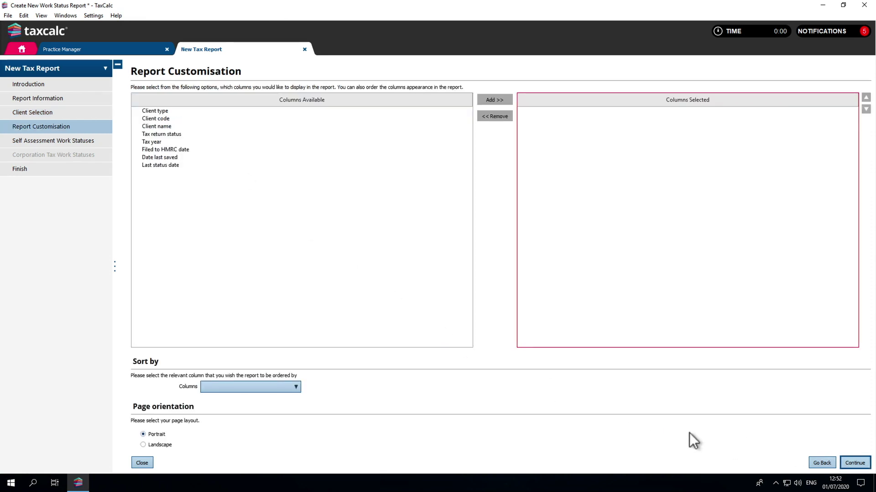
Add every available column except Tax year to the report
left_click(186, 113)
left_click(185, 135, "shift")
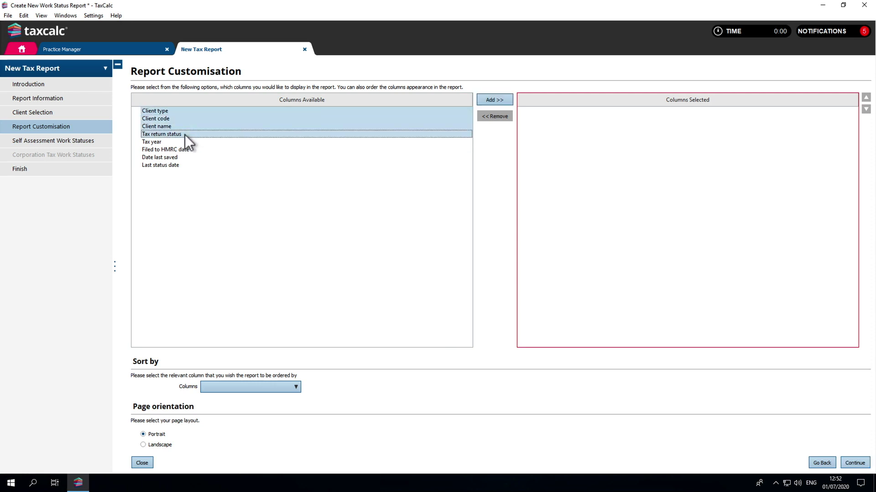
left_click(185, 149, "ctrl")
left_click(185, 166, "ctrl+shift")
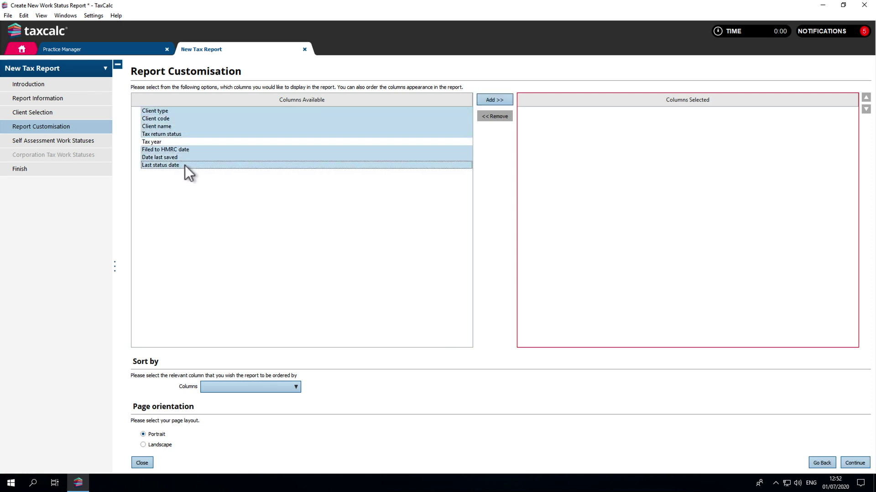
left_click(485, 102)
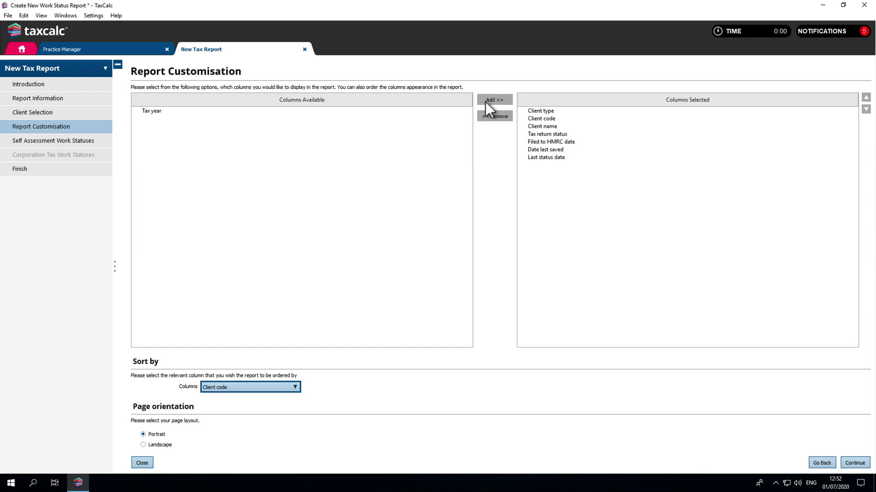
Sort the report by Filed to HMRC date and lay it out in Landscape
left_click(282, 388)
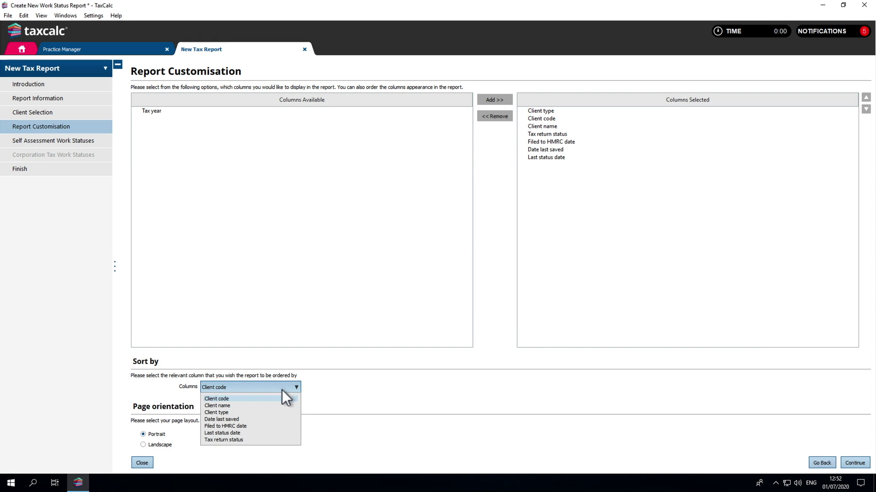
left_click(278, 424)
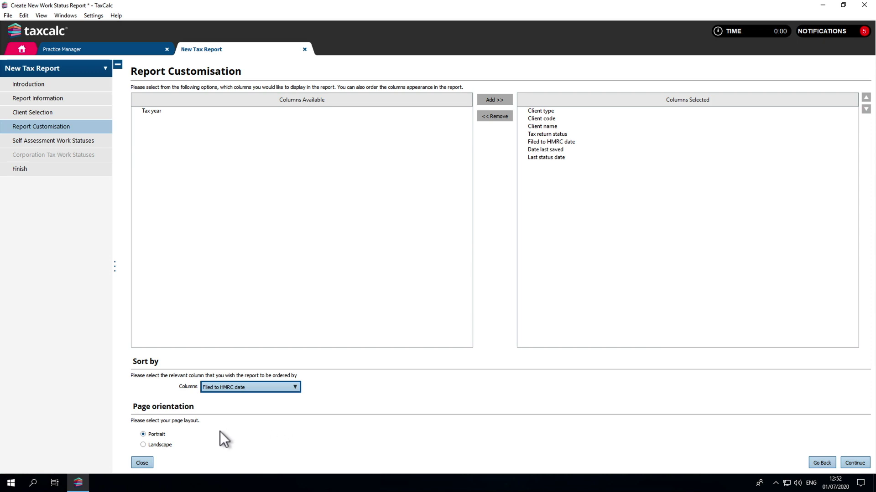
left_click(170, 445)
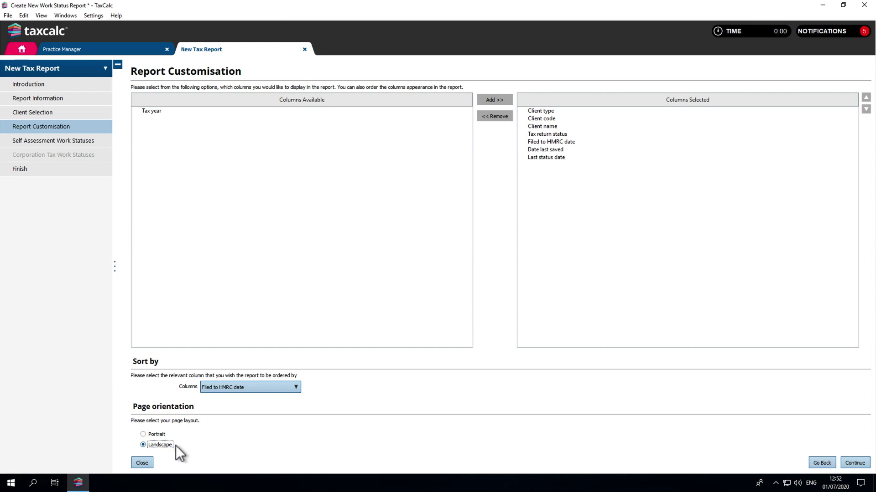
Exclude Trust Tax Returns from the work statuses, then finish and save the report
left_click(846, 464)
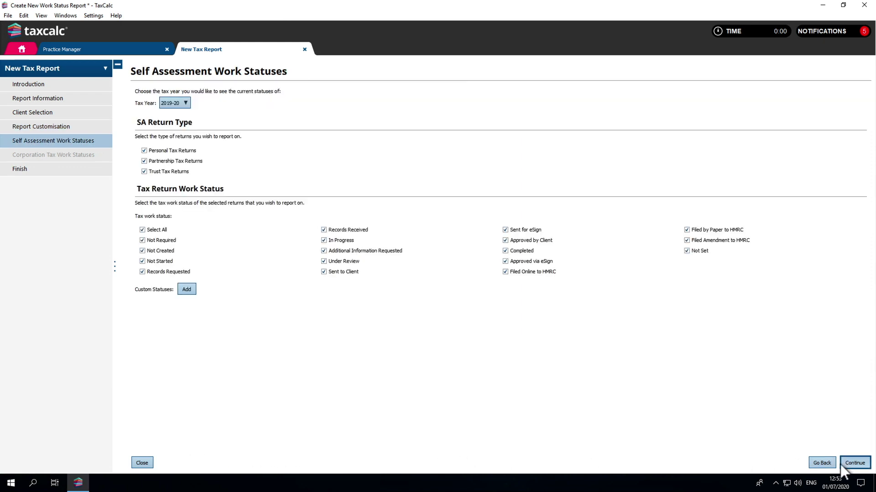
left_click(144, 172)
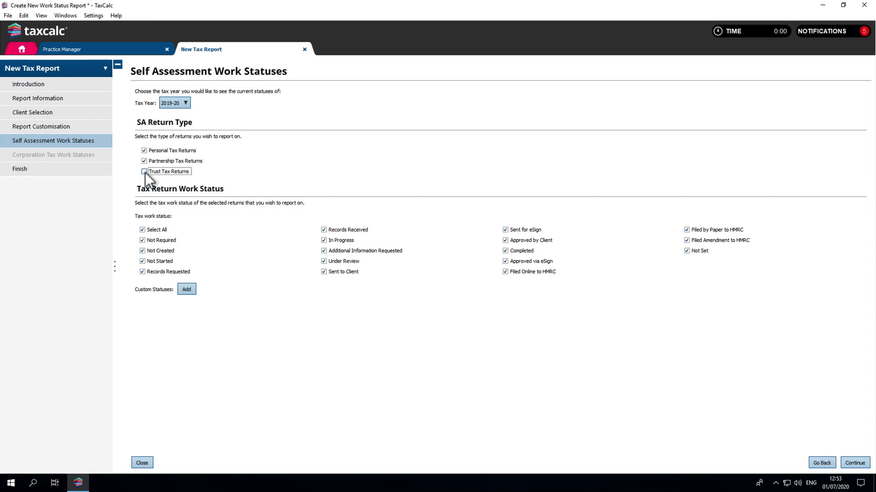
left_click(843, 461)
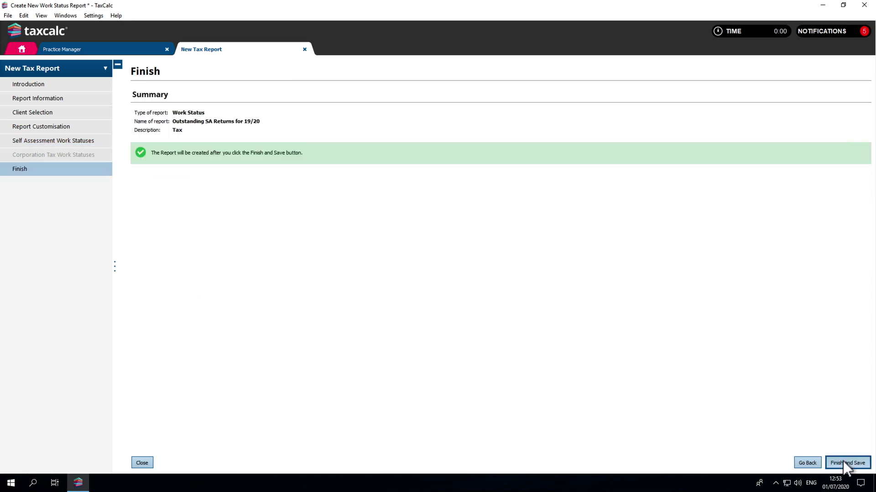
left_click(843, 461)
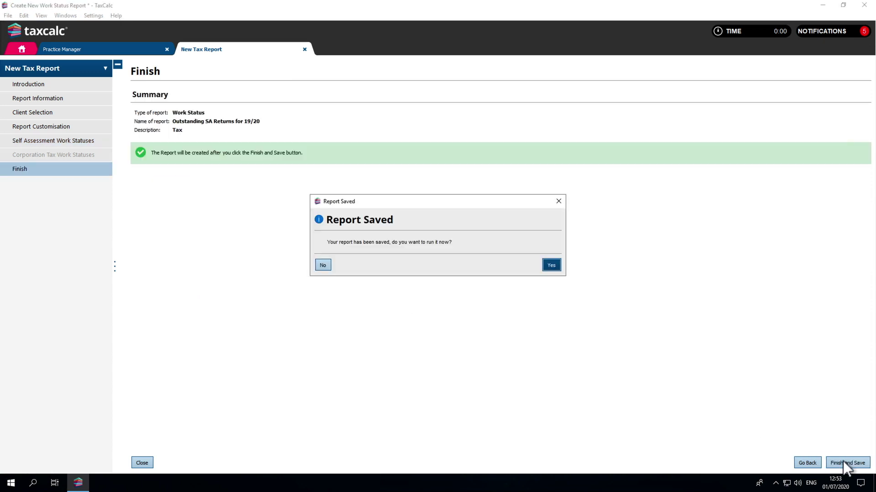
Confirm Yes to run the Outstanding SA Returns for 19/20 report immediately
left_click(551, 265)
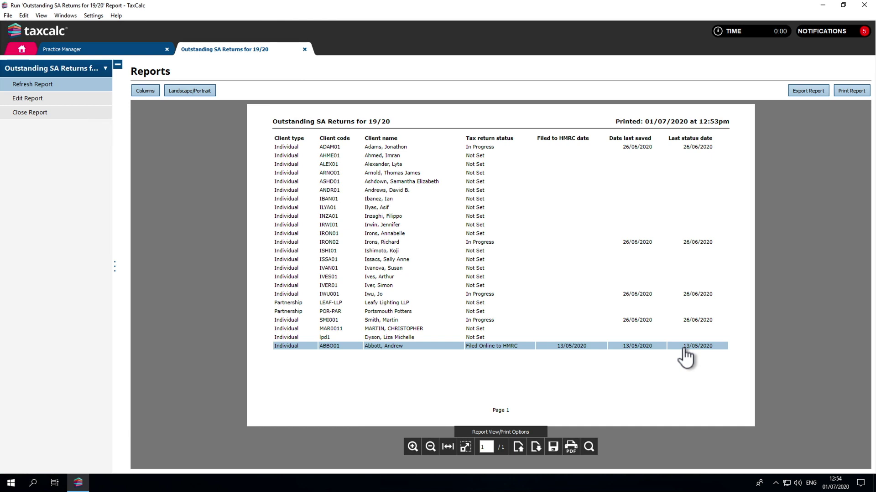
double_click(684, 350)
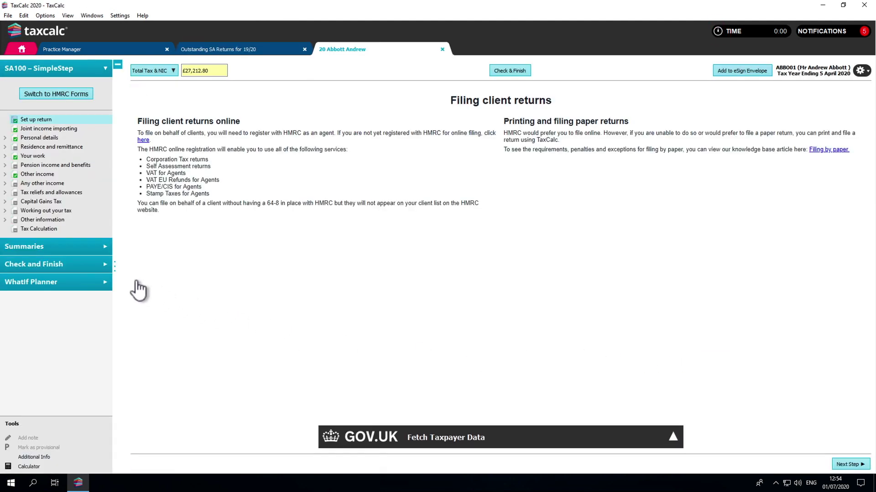
left_click(94, 265)
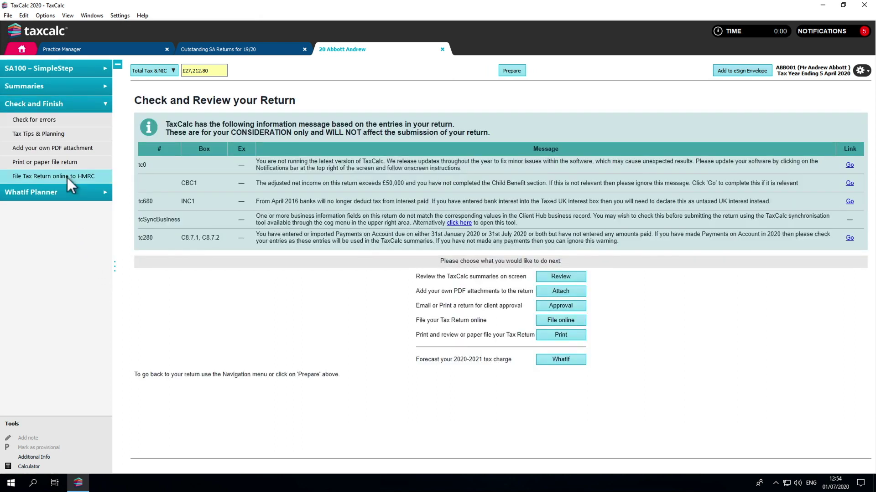
Close the client return and report tabs, then move 'Outstanding SA Returns for 19/20' to the top of the System reports and select it
left_click(442, 49)
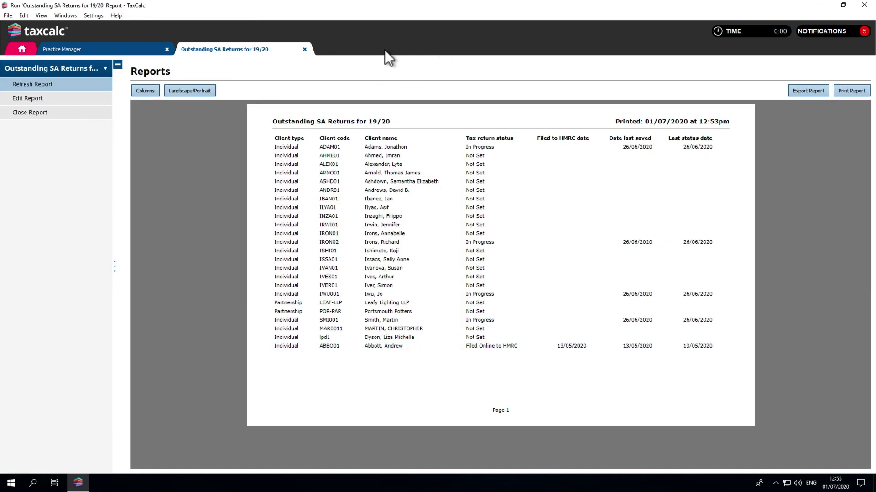
left_click(305, 49)
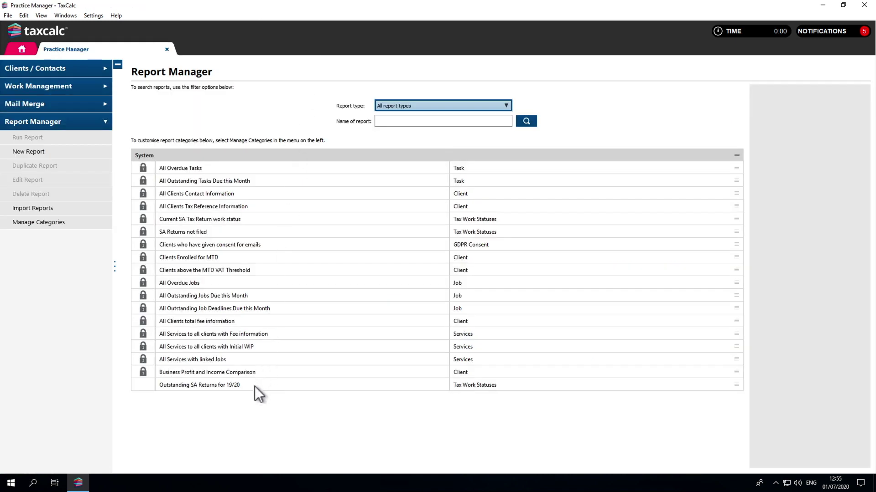
left_click_drag(254, 386, 307, 165)
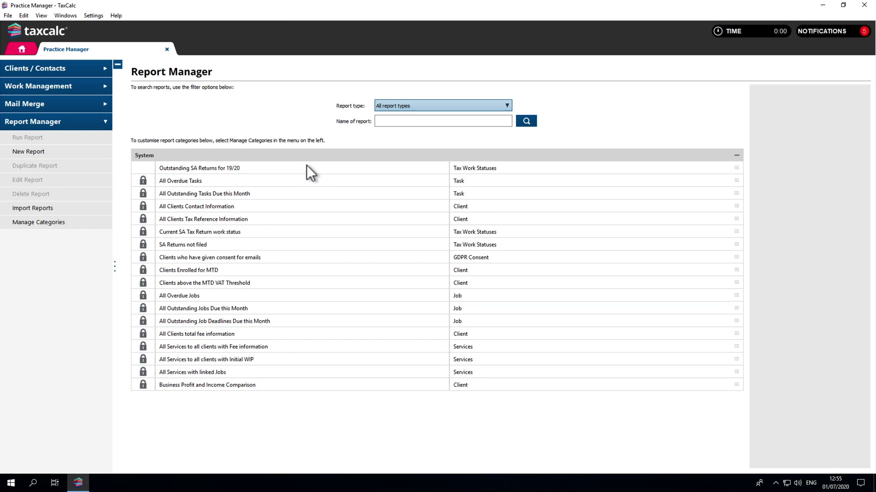
left_click(307, 166)
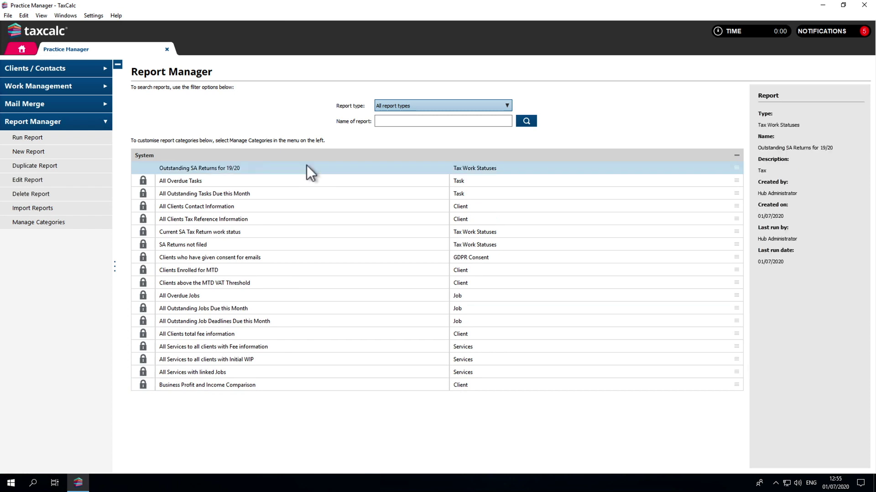
left_click(97, 138)
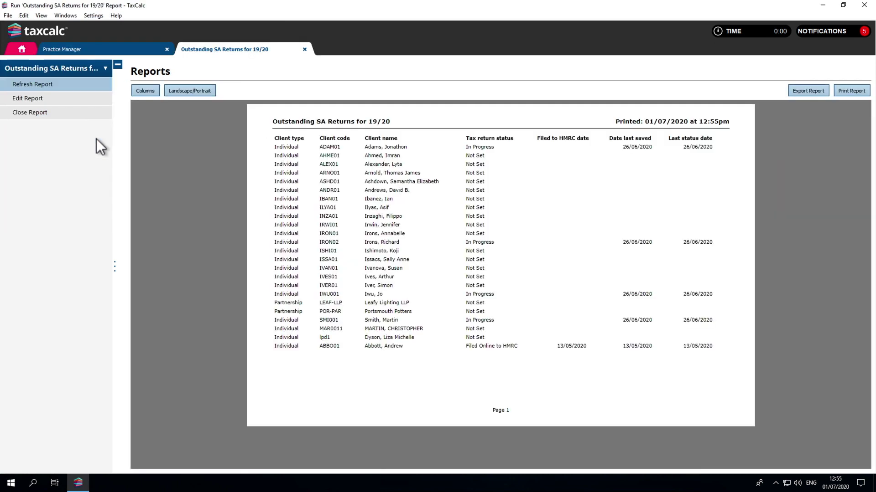